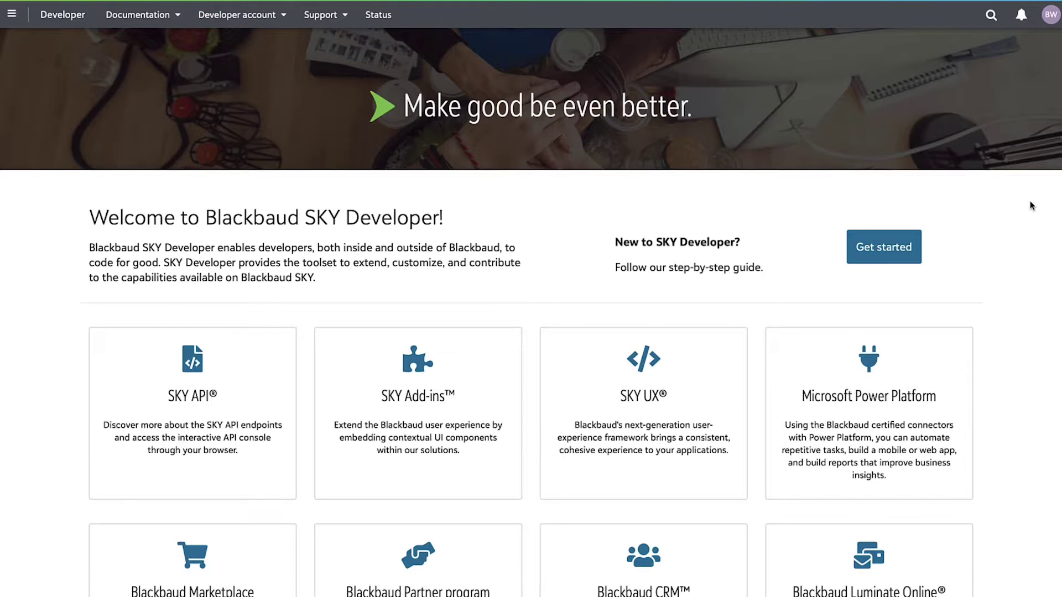
scroll(1032, 206, down, 3)
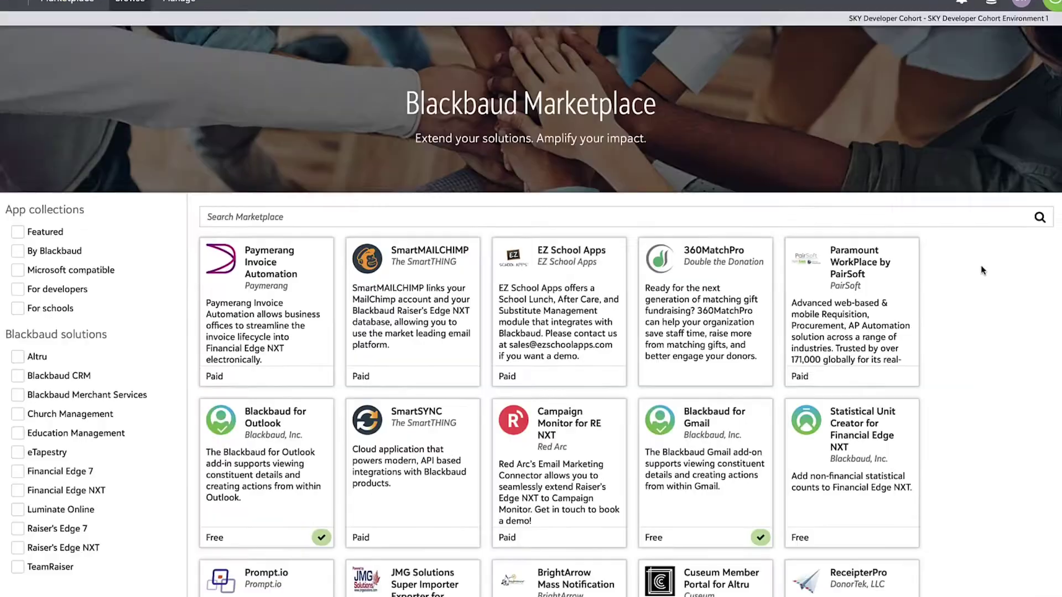
scroll(981, 265, down, 3)
scroll(981, 264, down, 3)
scroll(982, 270, down, 3)
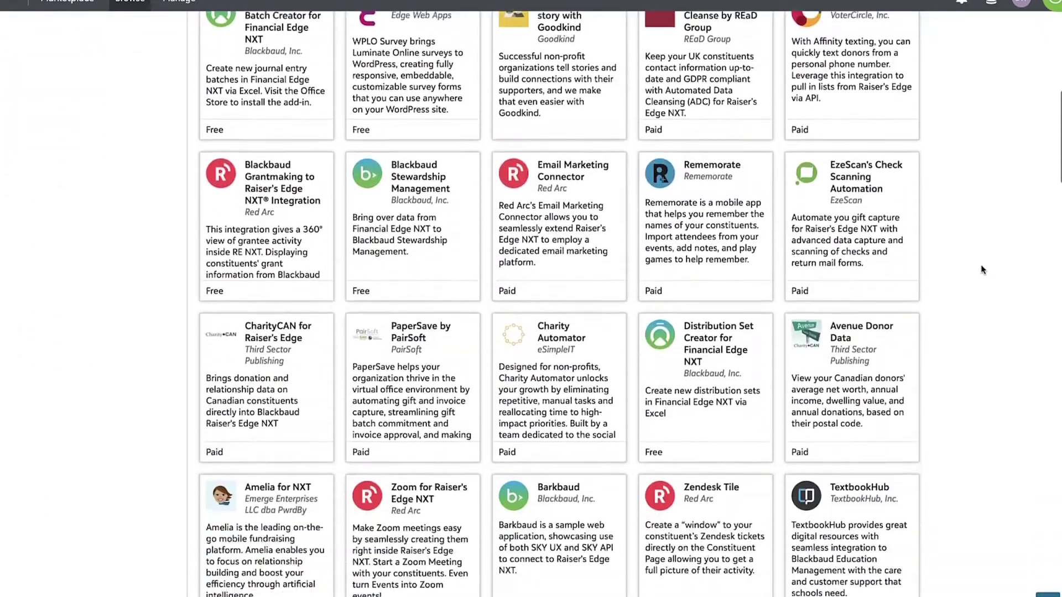
scroll(981, 270, down, 3)
scroll(981, 269, down, 3)
scroll(981, 270, down, 3)
scroll(982, 270, down, 3)
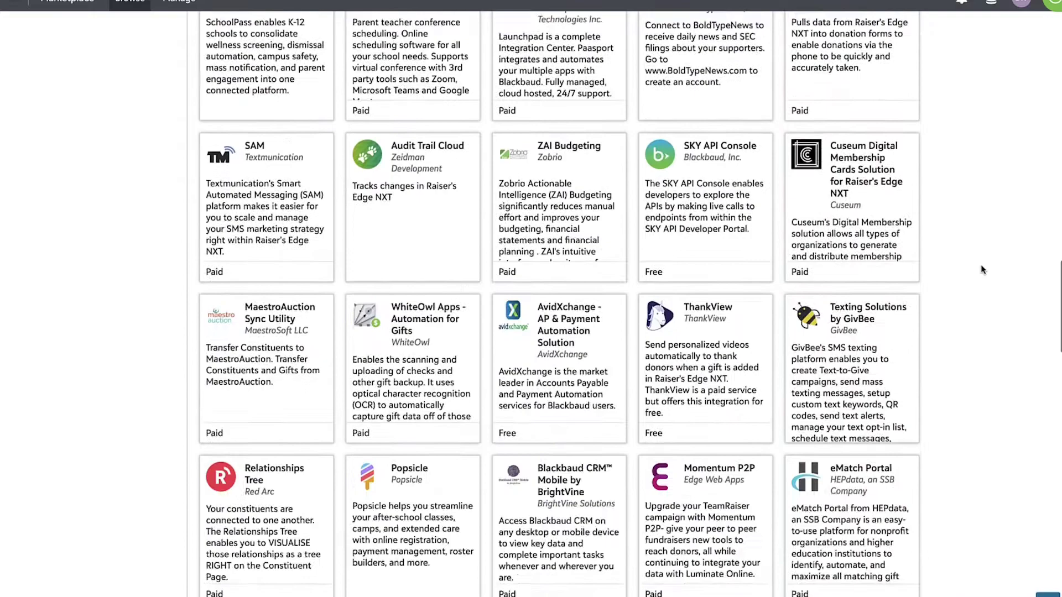
Open the SKY API Console app's details and begin connecting it
click(730, 154)
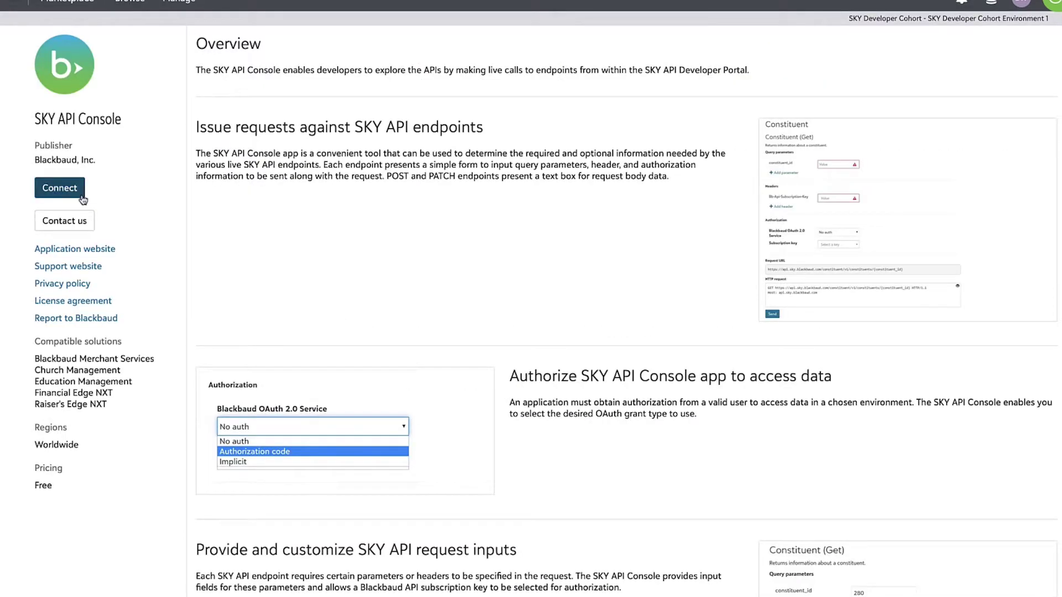
click(60, 188)
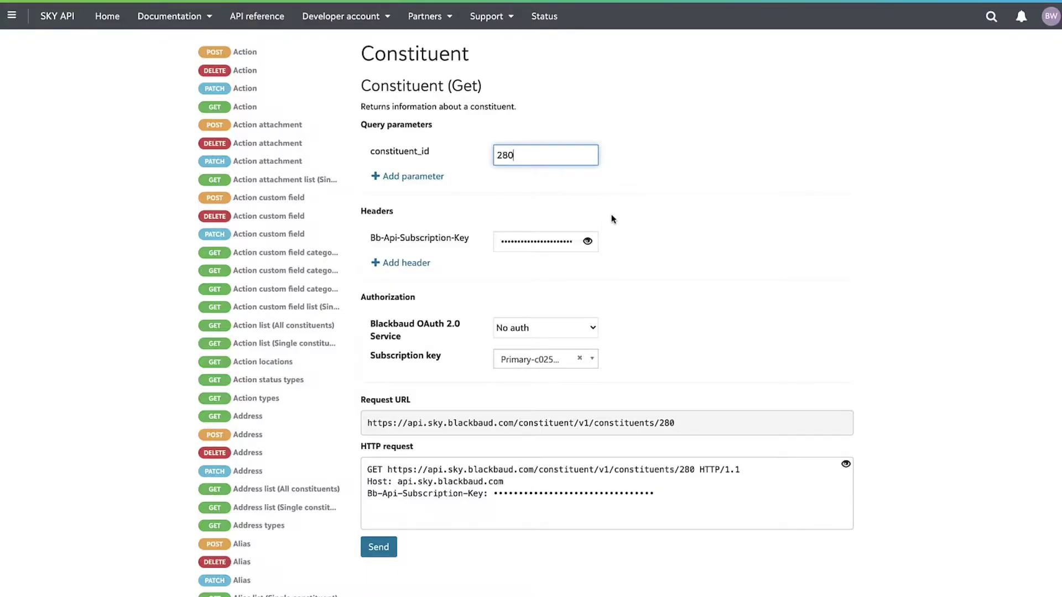
scroll(619, 221, down, 1)
scroll(593, 279, down, 1)
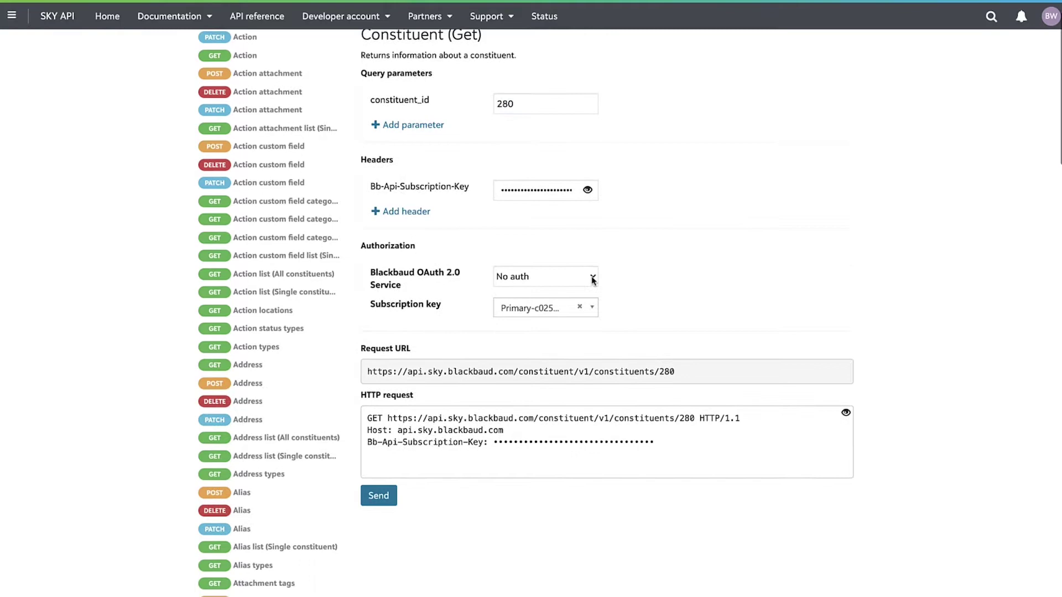
Use Authorization code as the OAuth 2.0 service and SKY Developer Cohort Environment 1 as the environment
click(592, 280)
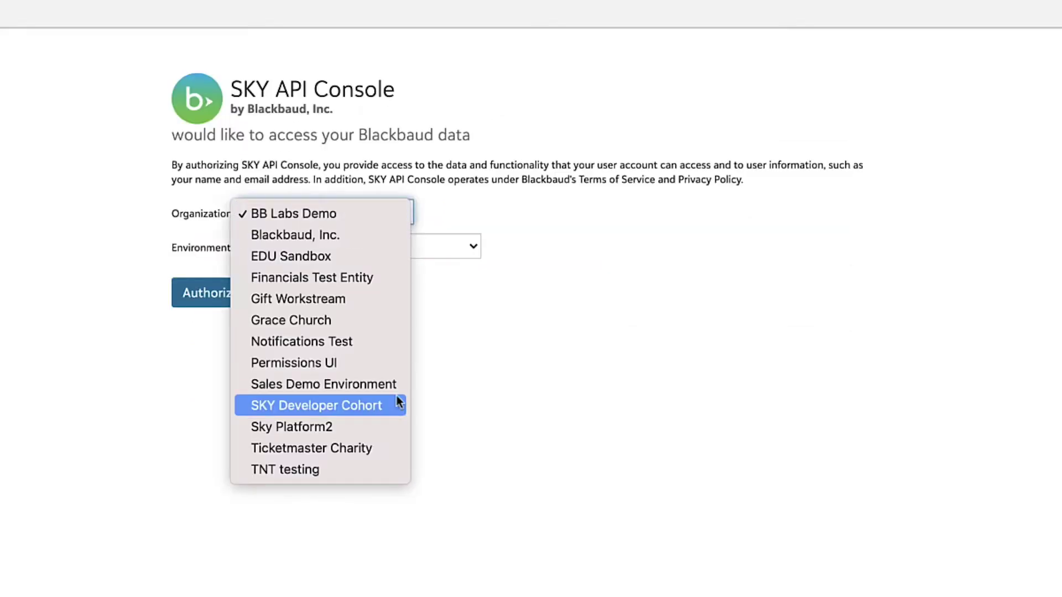
click(403, 404)
click(452, 247)
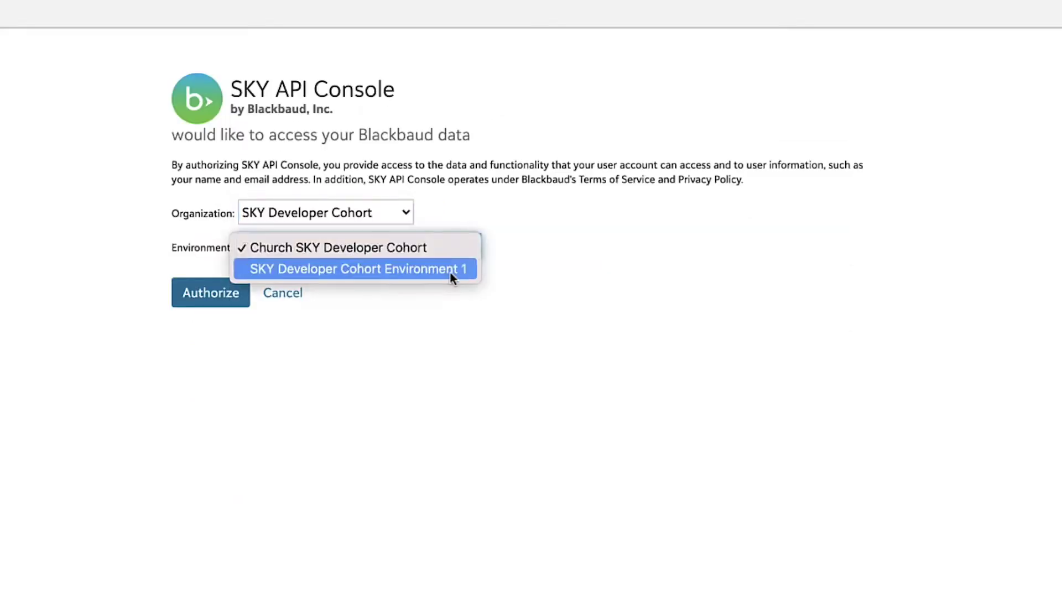
click(451, 270)
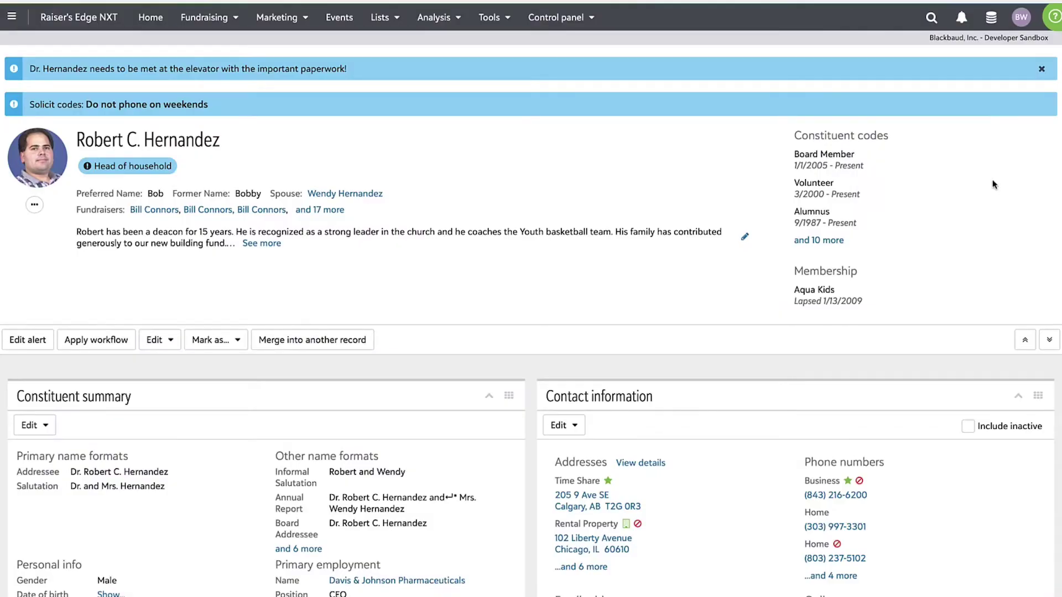
scroll(993, 187, down, 10)
scroll(714, 215, down, 5)
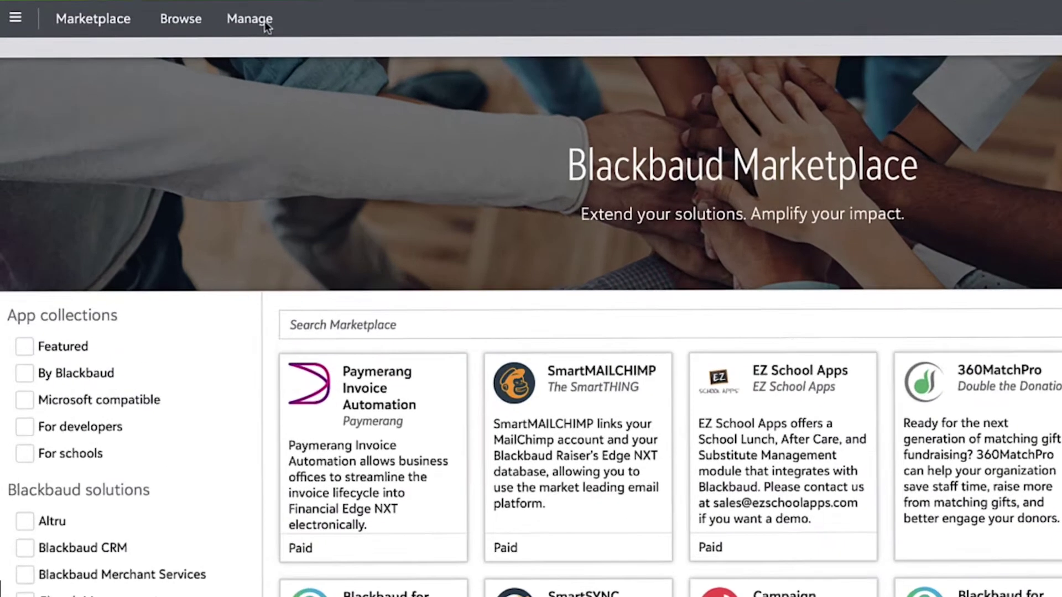
Check the connected apps, then open SKY API Console's details and begin connecting it
click(178, 17)
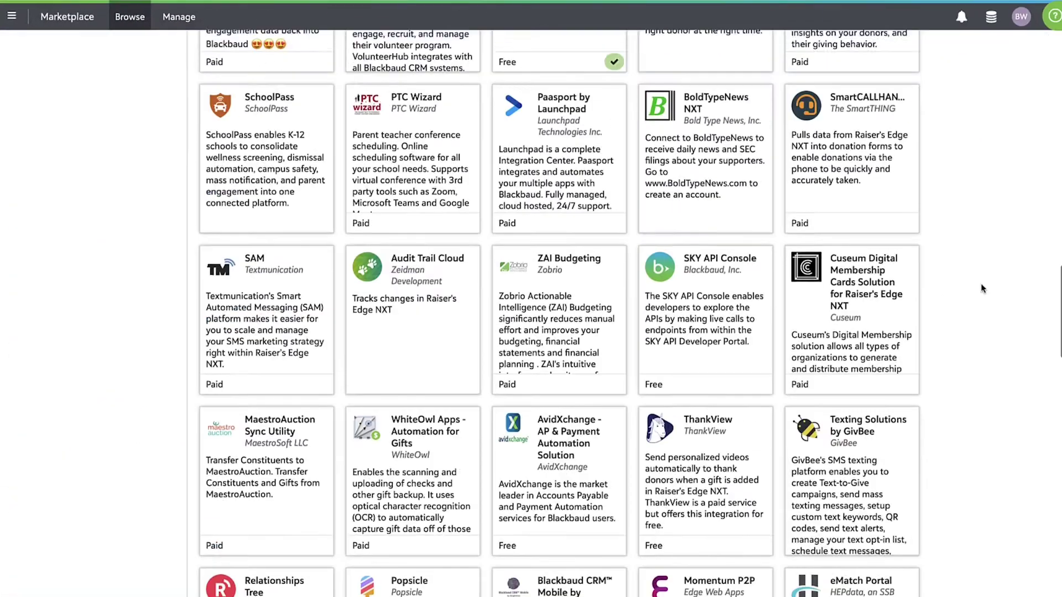
scroll(946, 287, down, 2)
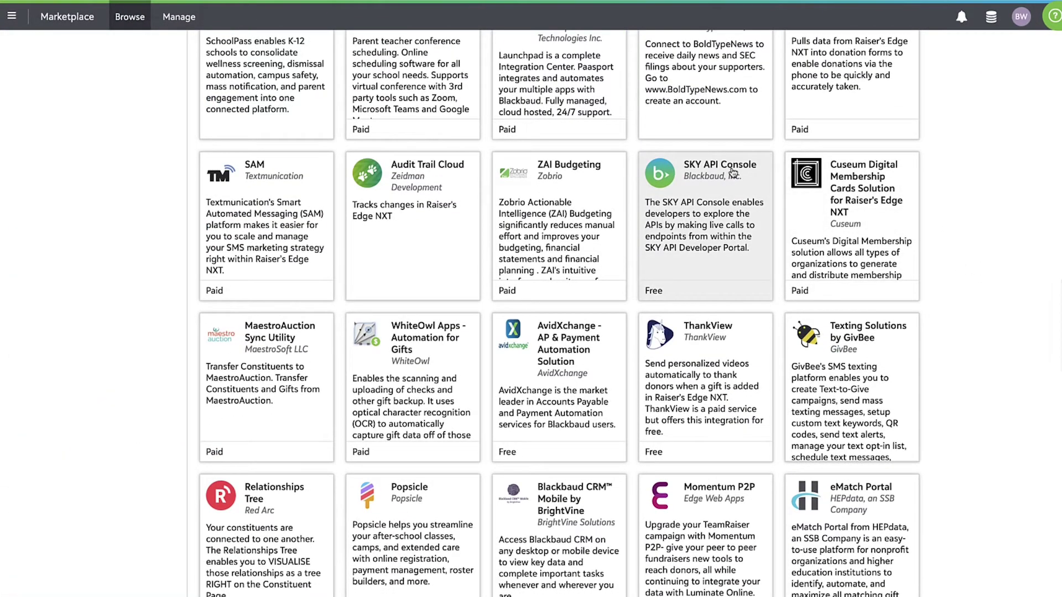
click(733, 173)
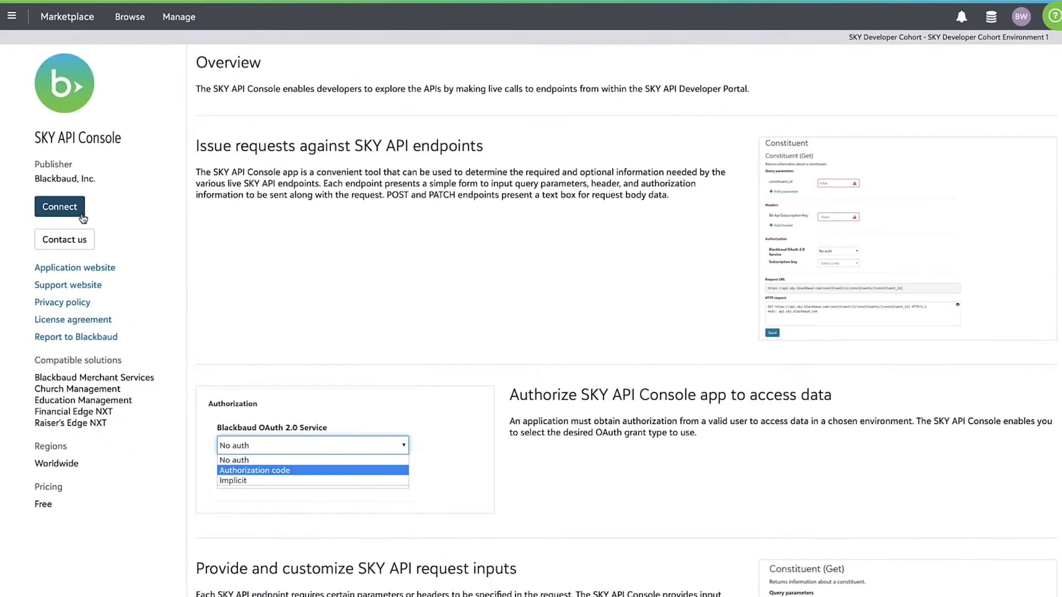
click(82, 217)
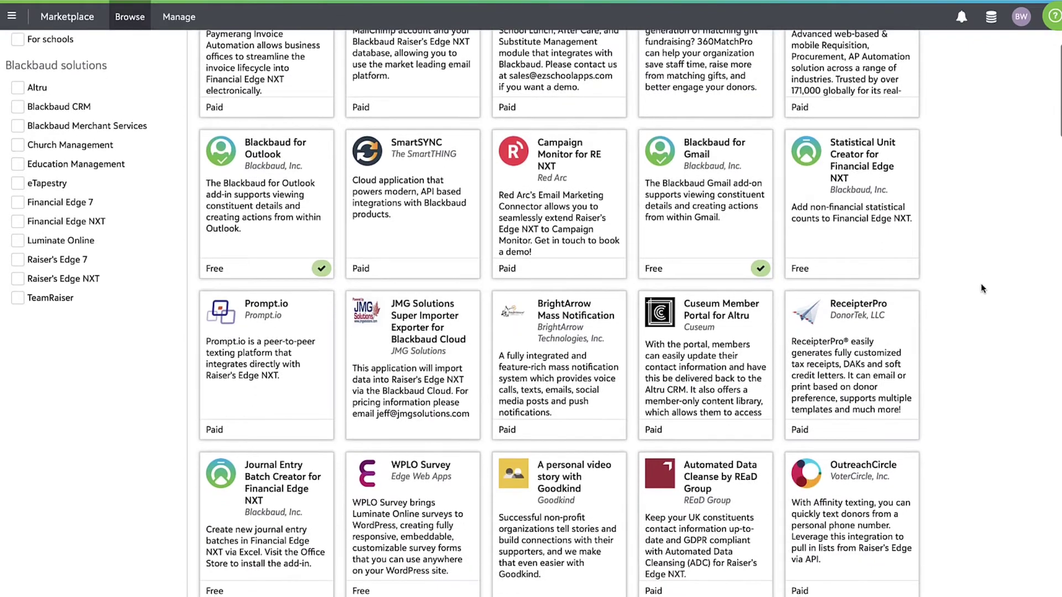
scroll(981, 283, down, 2)
scroll(980, 283, down, 2)
scroll(981, 283, down, 2)
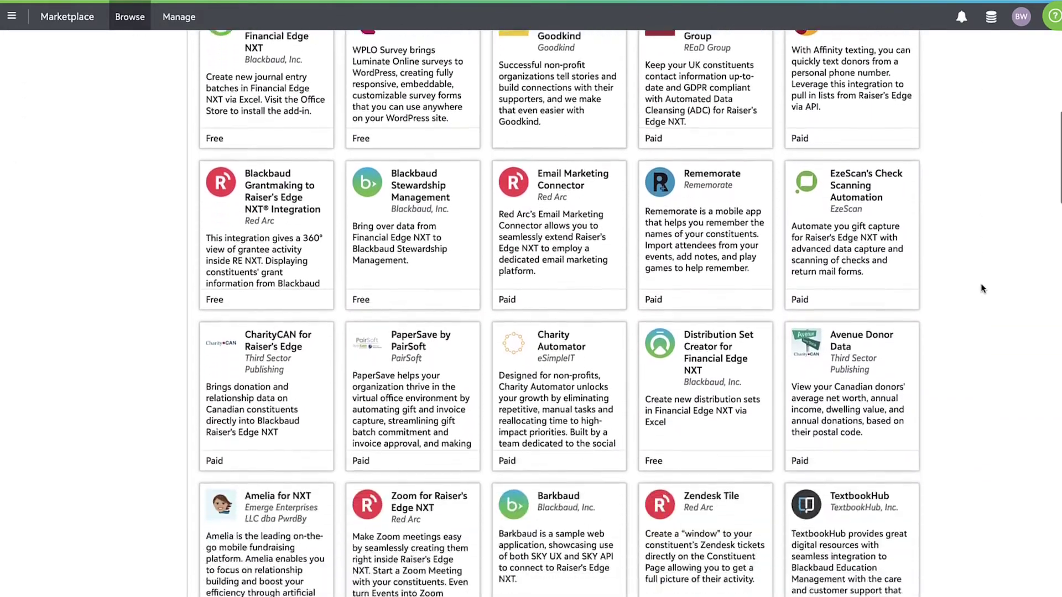
scroll(981, 283, down, 2)
scroll(981, 288, down, 2)
scroll(982, 289, down, 2)
scroll(981, 288, down, 1)
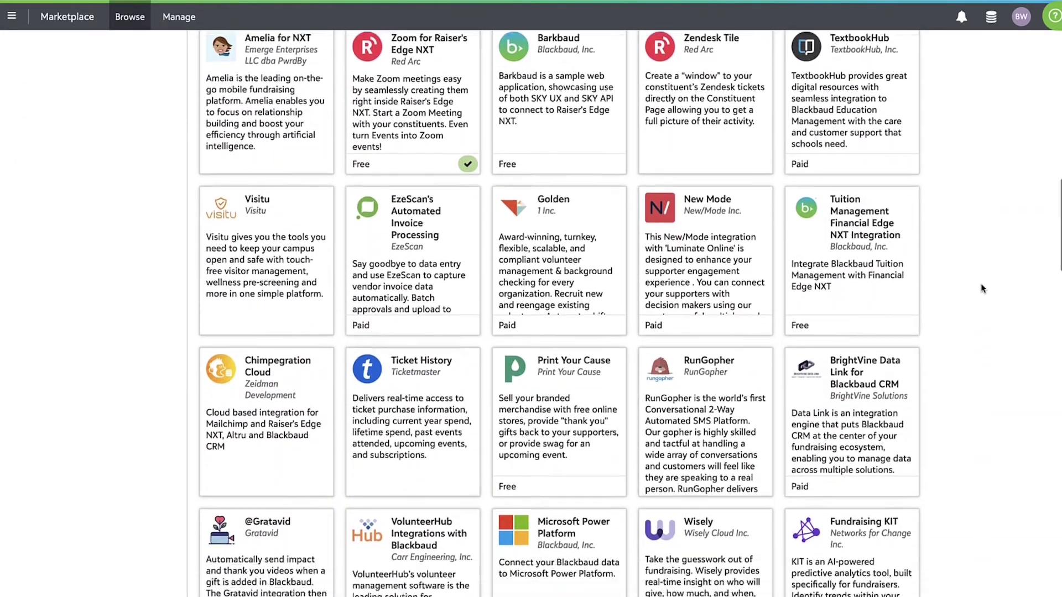
scroll(980, 288, down, 3)
scroll(981, 287, down, 1)
scroll(981, 289, down, 2)
scroll(981, 289, down, 1)
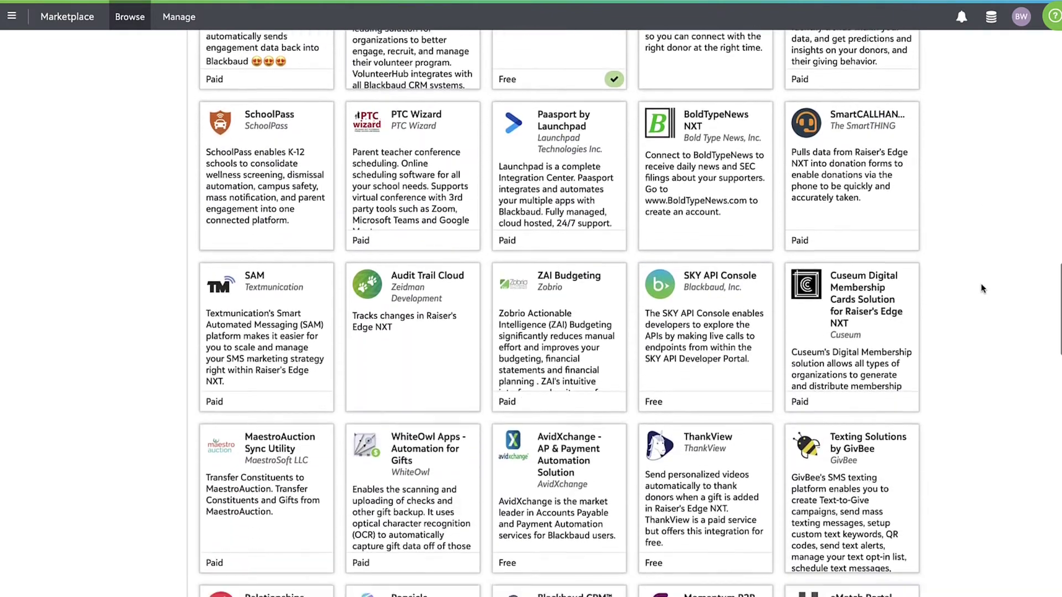
scroll(981, 288, down, 1)
Connect SKY API Console from its app card, confirm, and dismiss the confirmation
click(731, 172)
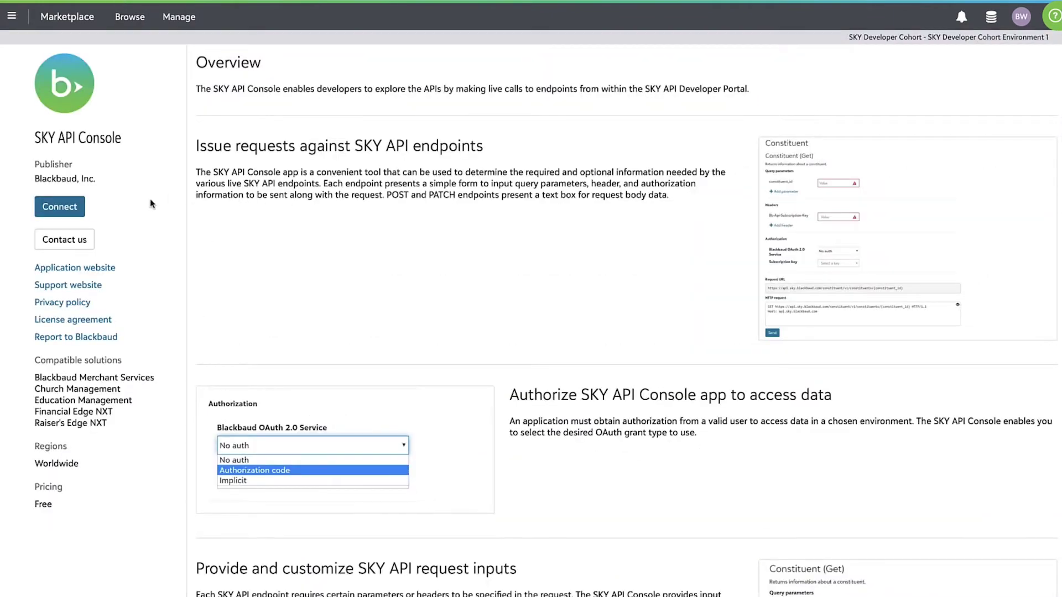
click(83, 218)
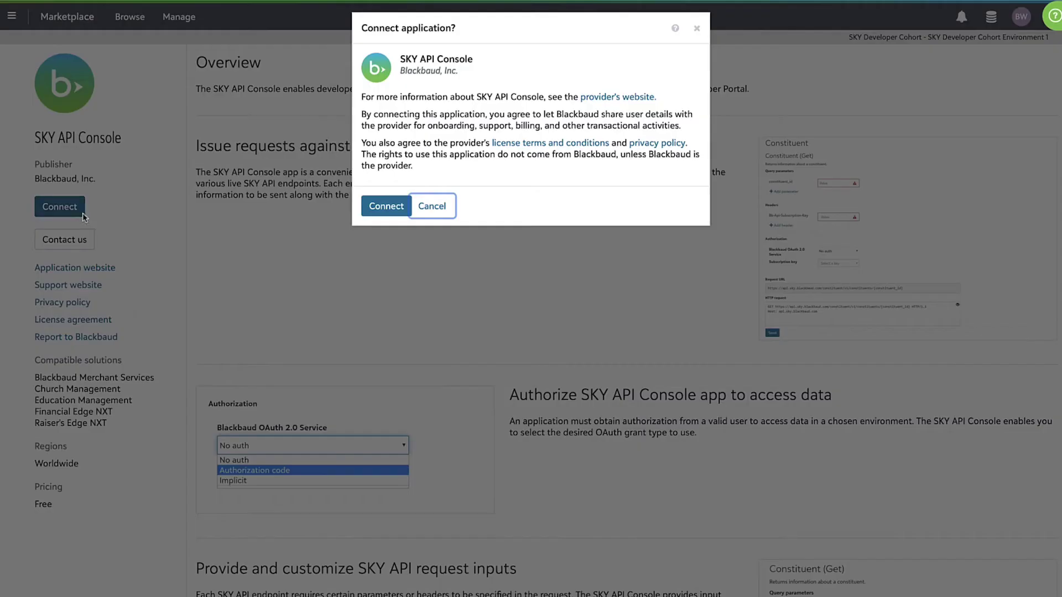
click(385, 207)
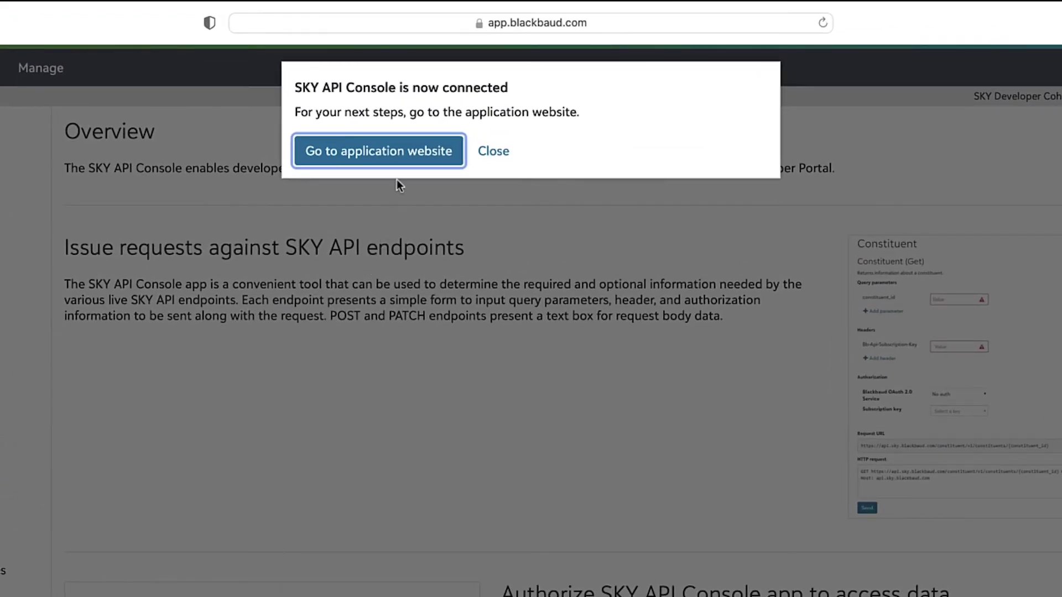
click(399, 159)
scroll(981, 284, down, 2)
scroll(981, 284, down, 3)
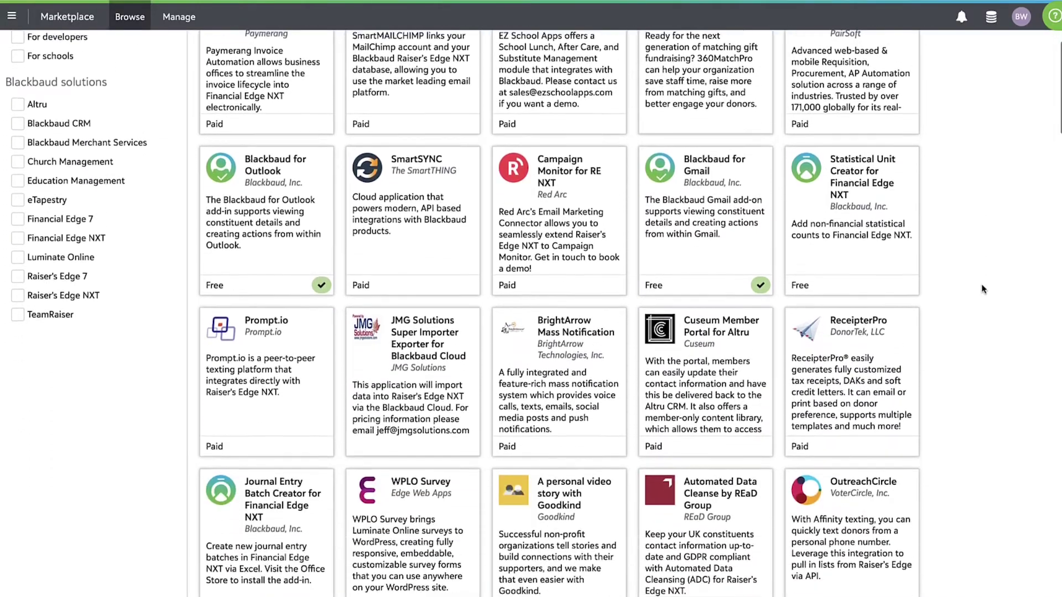
scroll(982, 288, down, 1)
scroll(981, 288, down, 2)
scroll(981, 288, down, 1)
scroll(982, 288, down, 1)
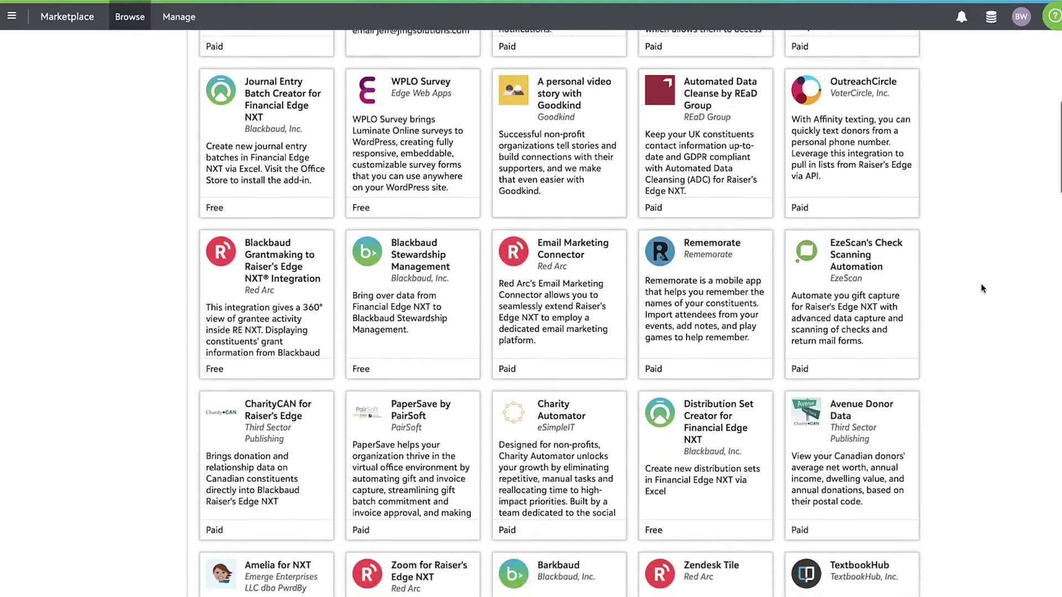
scroll(982, 288, down, 2)
scroll(981, 288, down, 1)
scroll(982, 288, down, 2)
scroll(982, 287, down, 1)
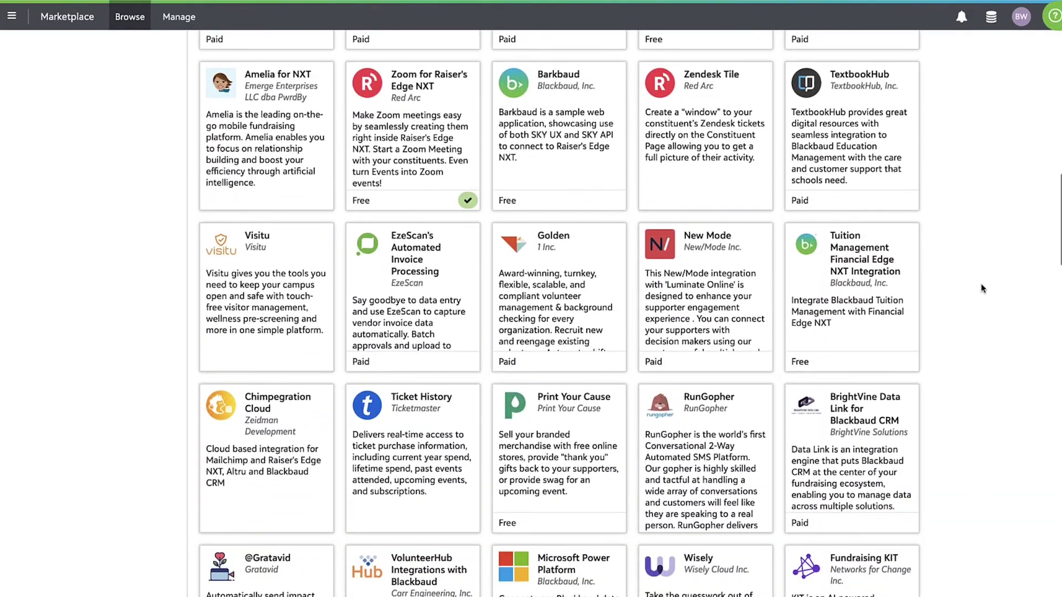
scroll(982, 289, down, 1)
scroll(982, 288, down, 1)
scroll(982, 288, down, 2)
scroll(982, 288, down, 2)
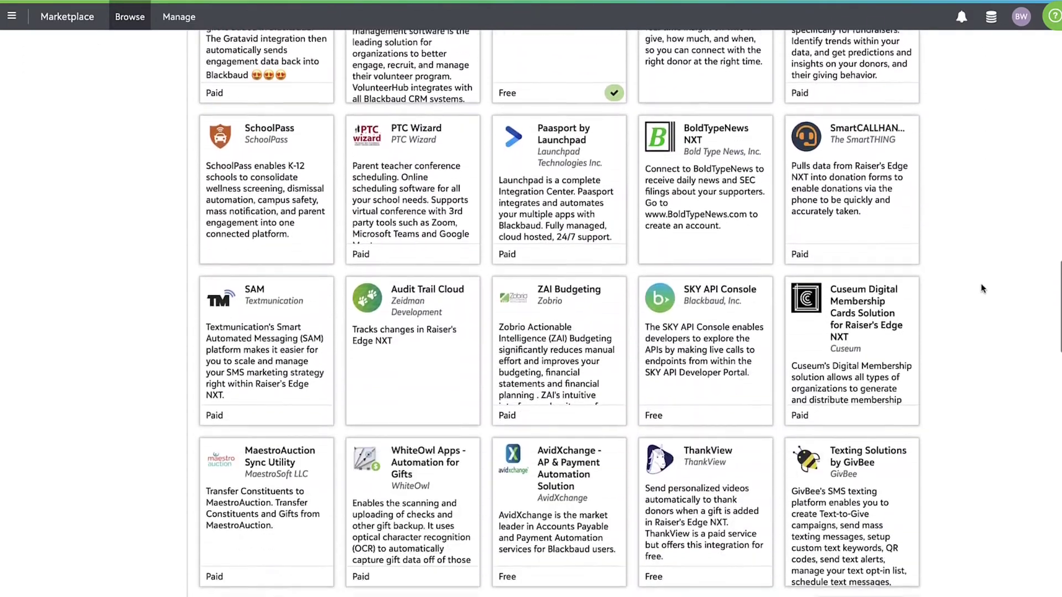
text(Shar)
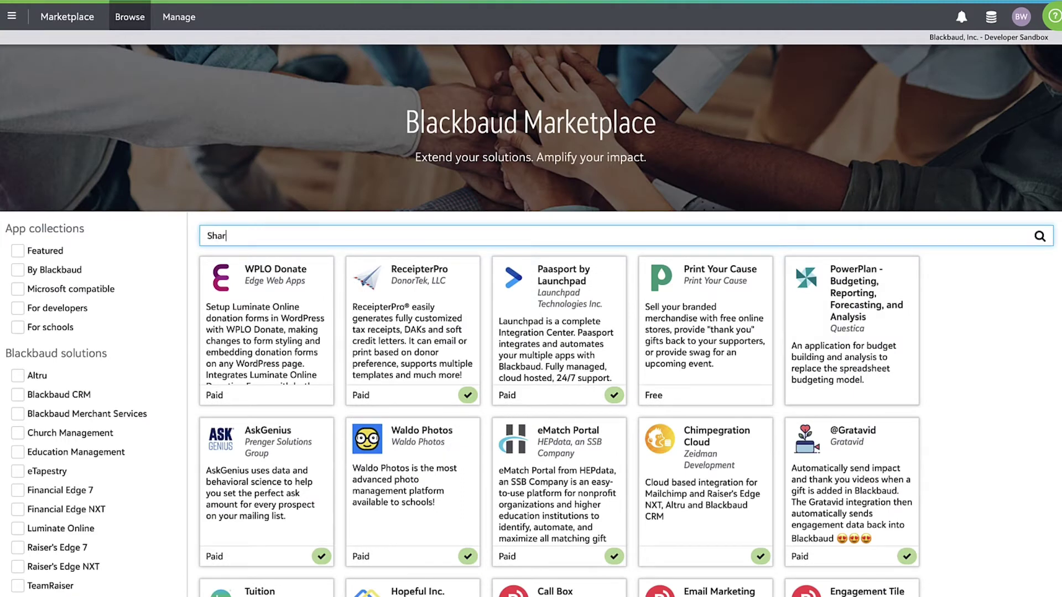
text(ed Test Appl)
text(ication)
Search the Marketplace for 'Shared Test Application' and select the whole query
key(Return)
triple_click(231, 236)
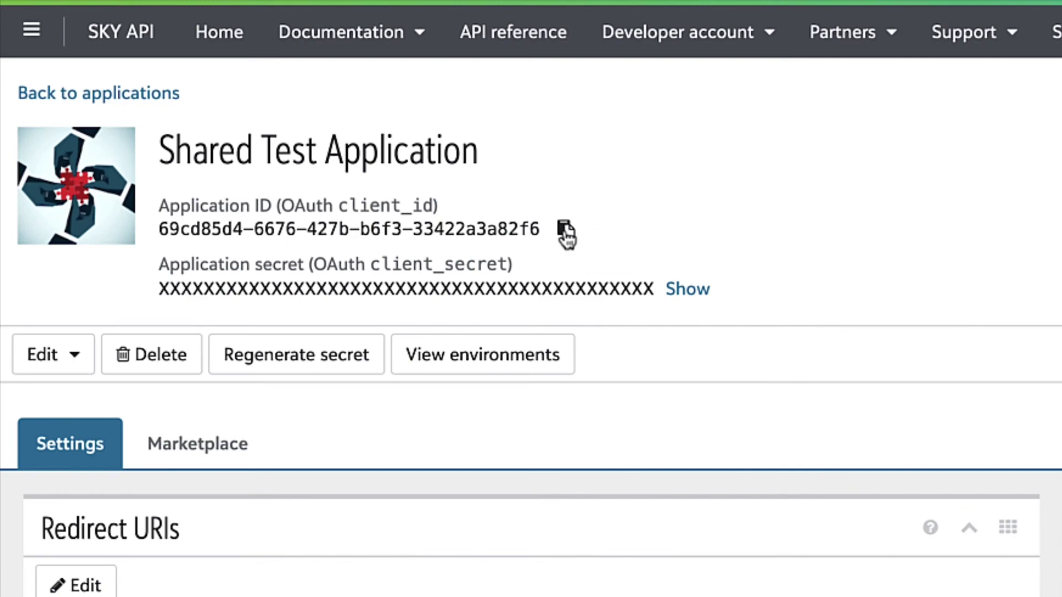
Copy Shared Test Application's application ID from its SKY API settings page
click(565, 235)
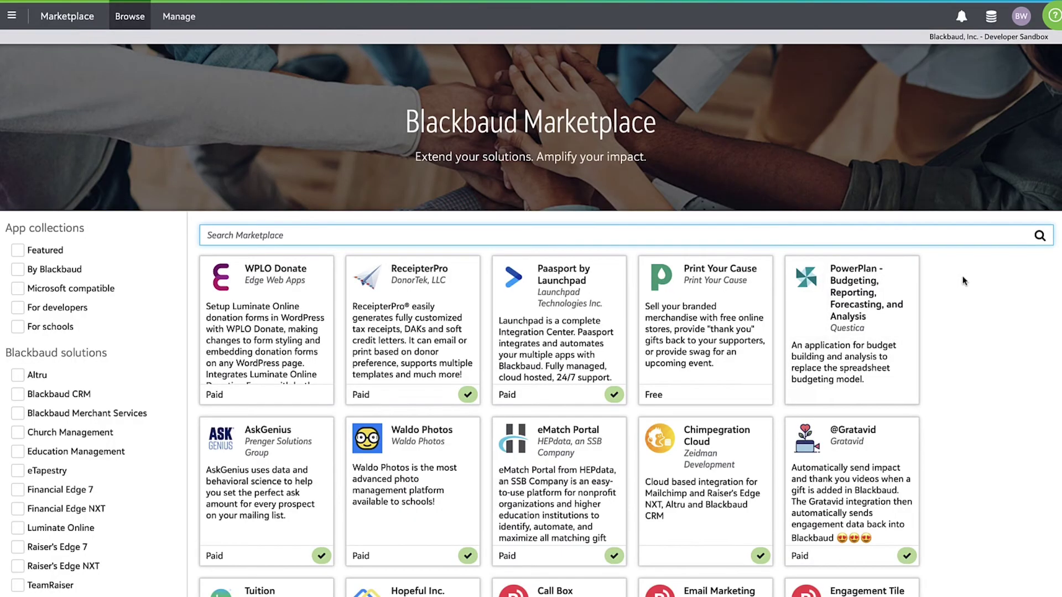
Connect Shared Test Application on the Manage page using its pasted application ID
click(186, 20)
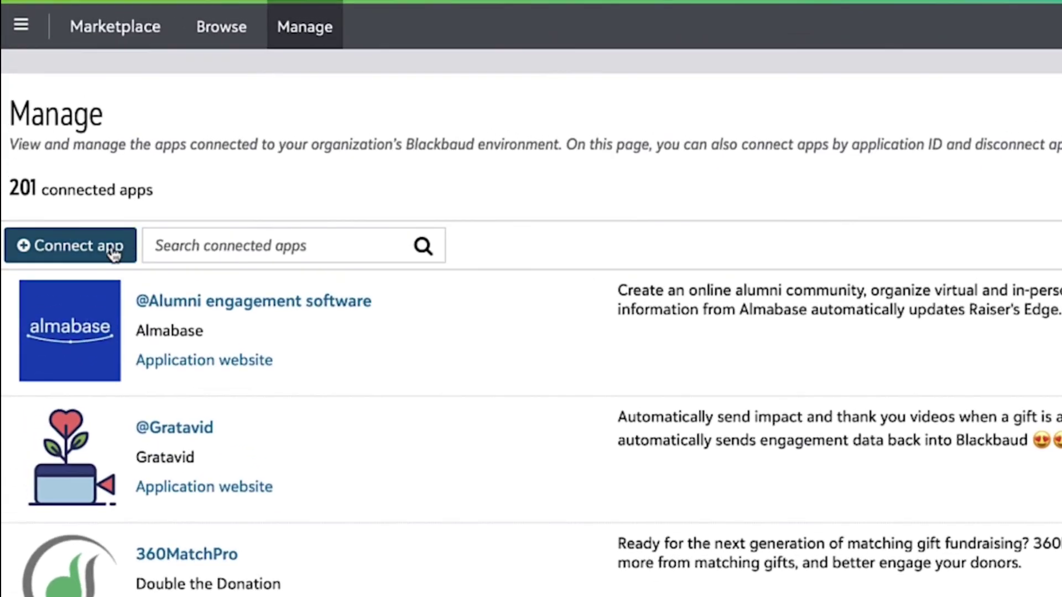
click(114, 254)
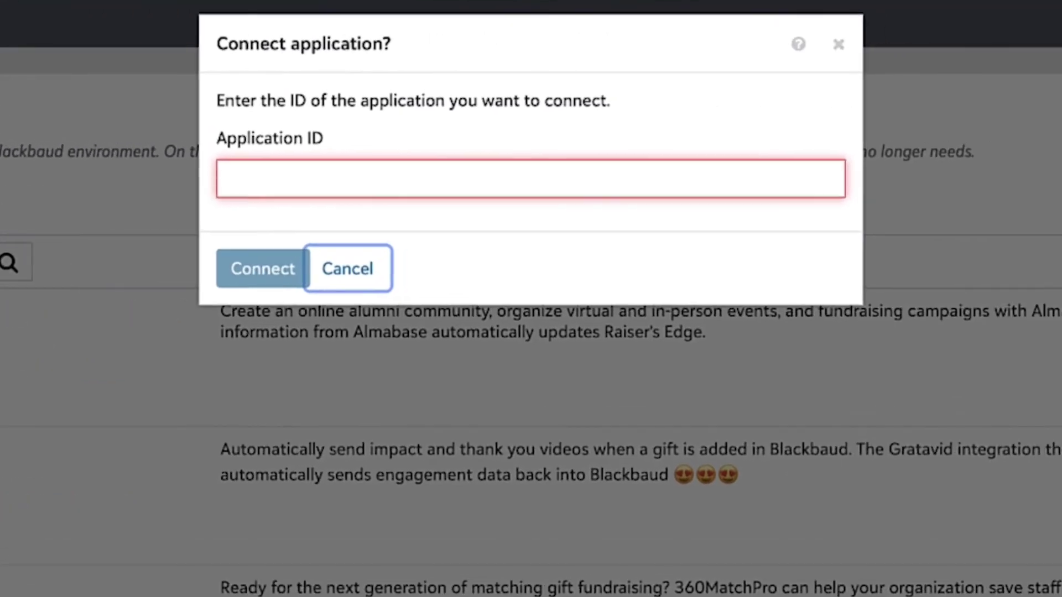
click(256, 183)
text(69cd85d4-6676-427b-b6f3-33422a3a82f6)
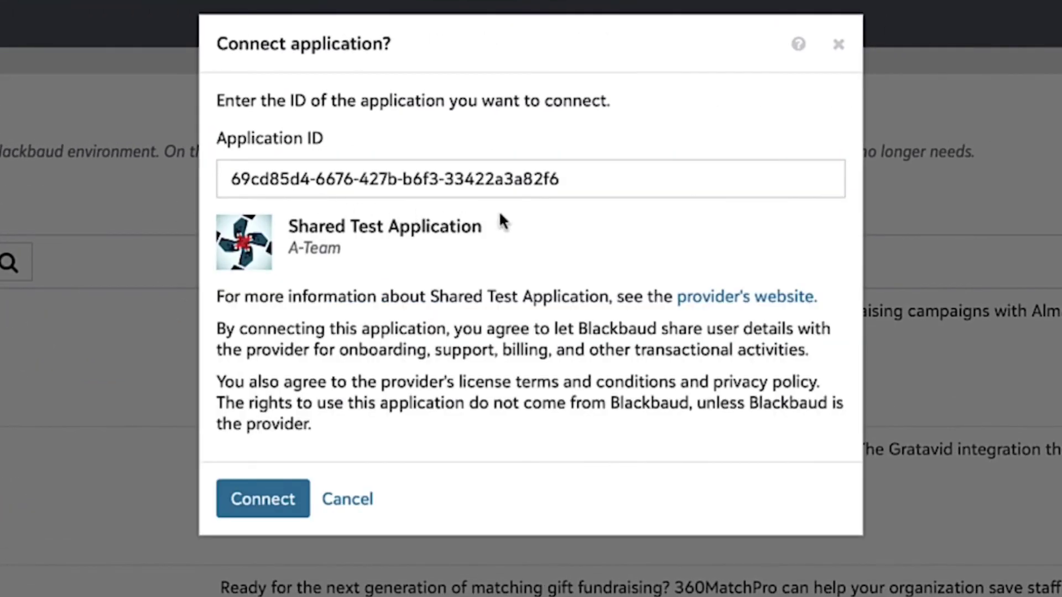
click(300, 511)
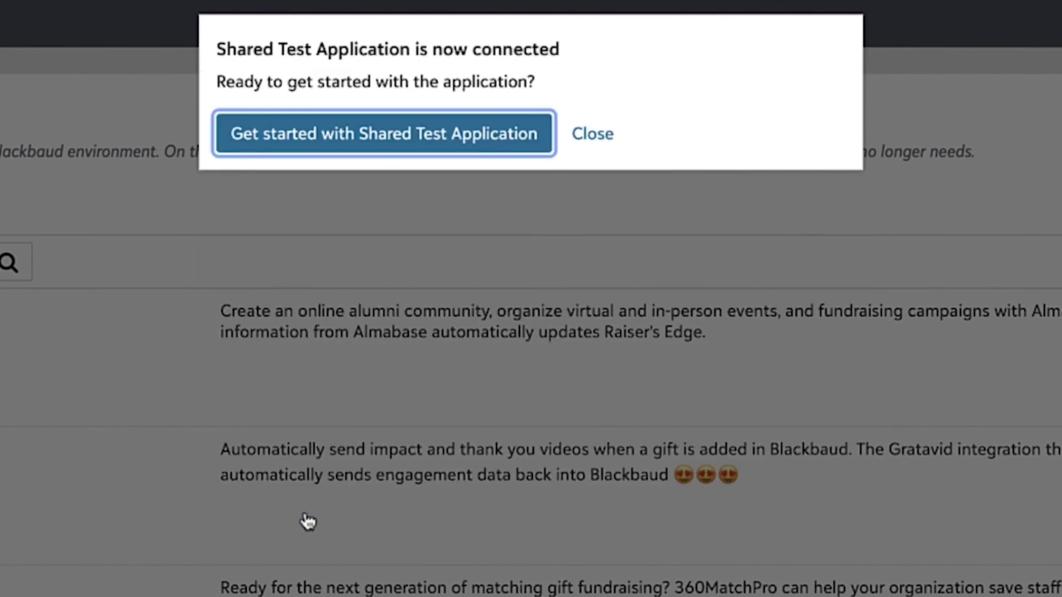